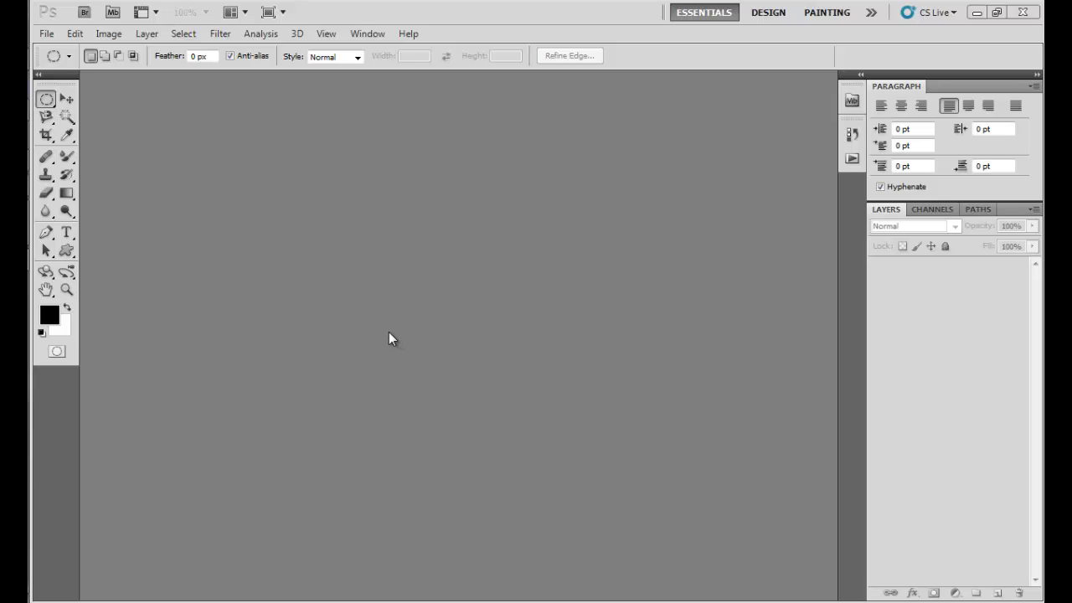
- Create a new white document sized 800 × 800 pixels at 72 pixels/inch
left_click(44, 33)
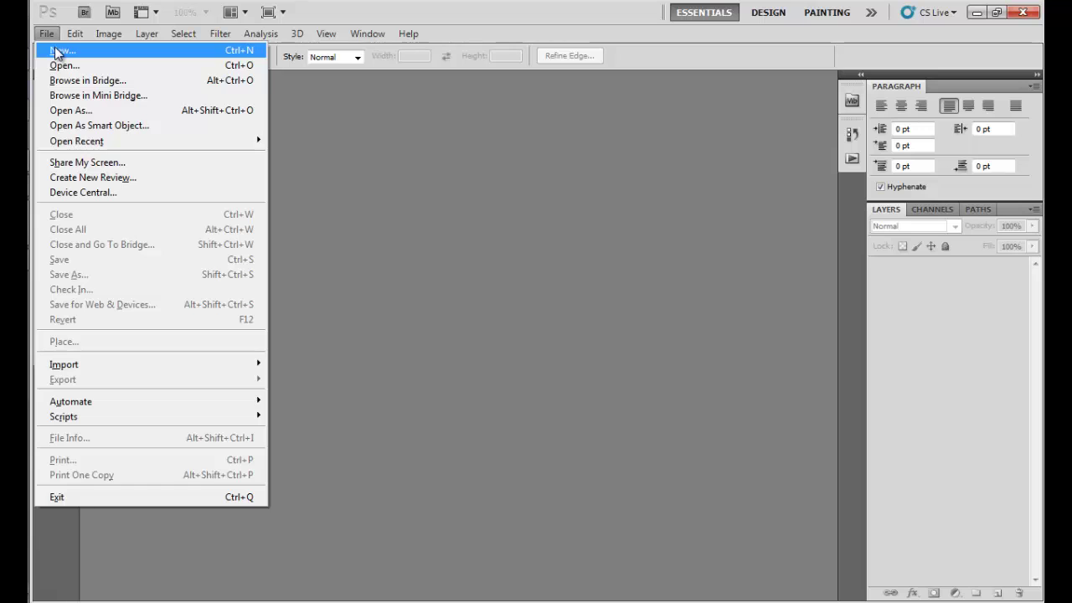
left_click(55, 49)
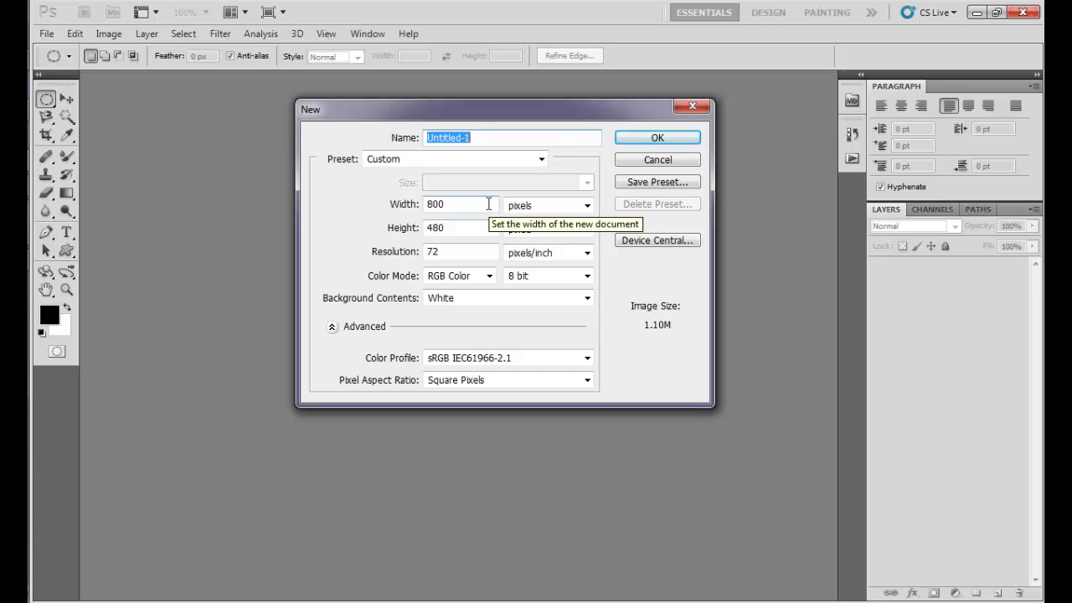
double_click(451, 232)
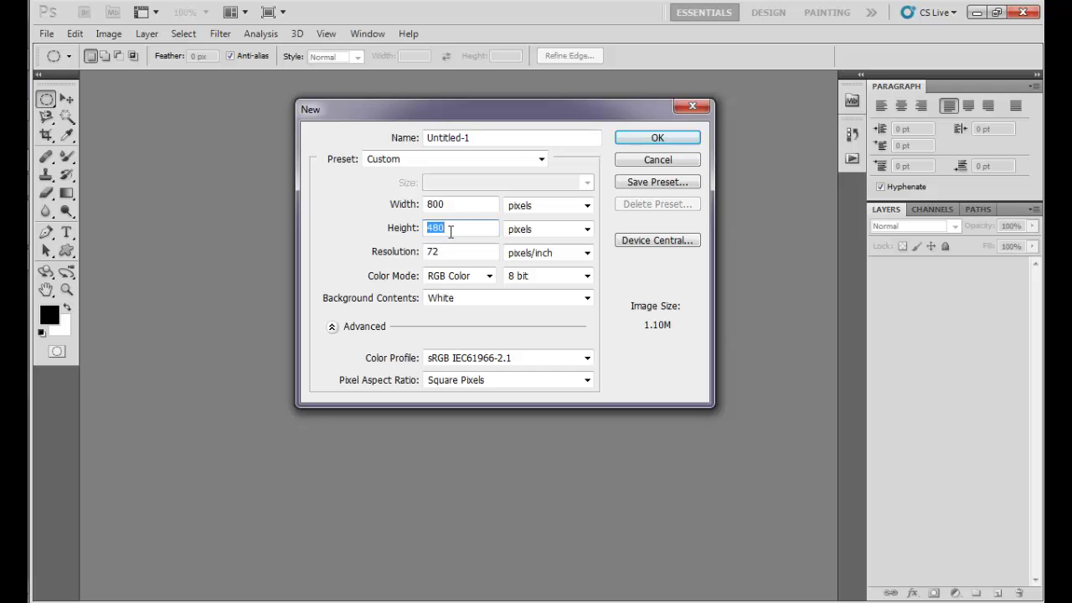
type("800")
key("Return")
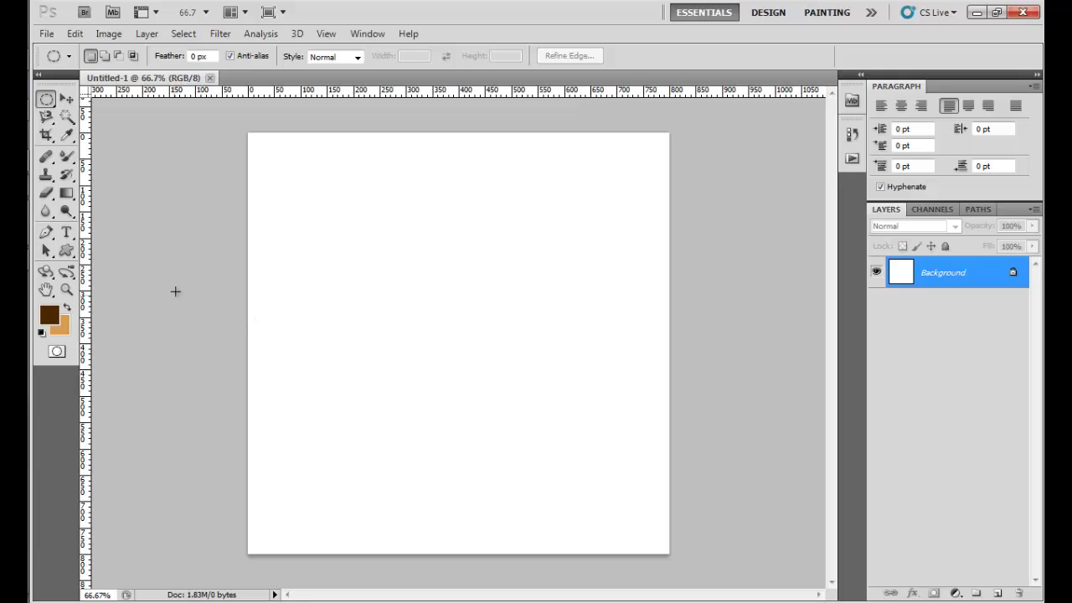
- Set the foreground colour to a darker brown
left_click(49, 318)
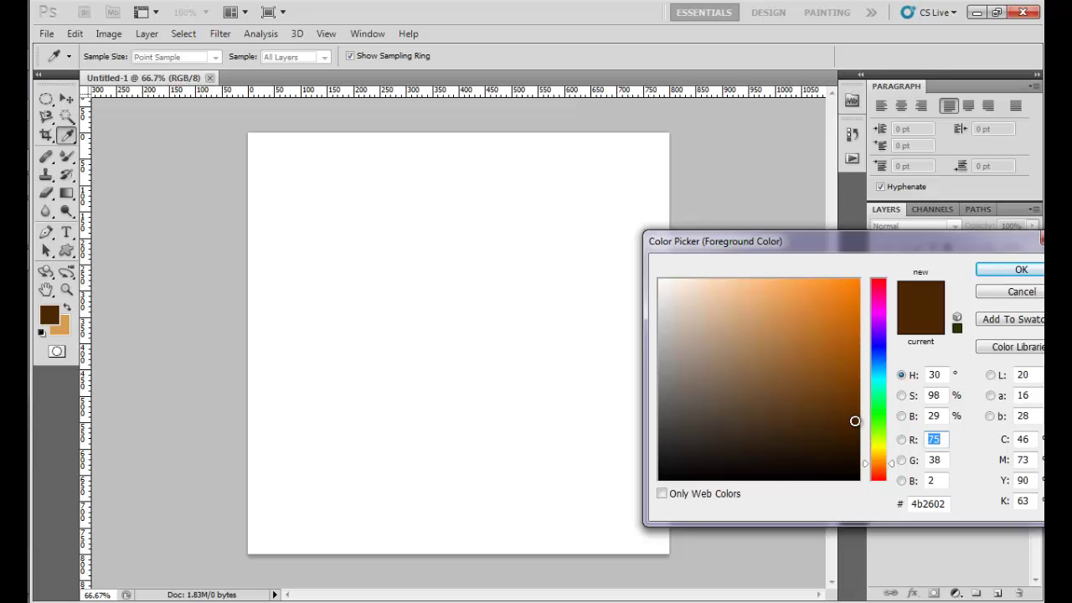
left_click_drag(854, 421, 848, 428)
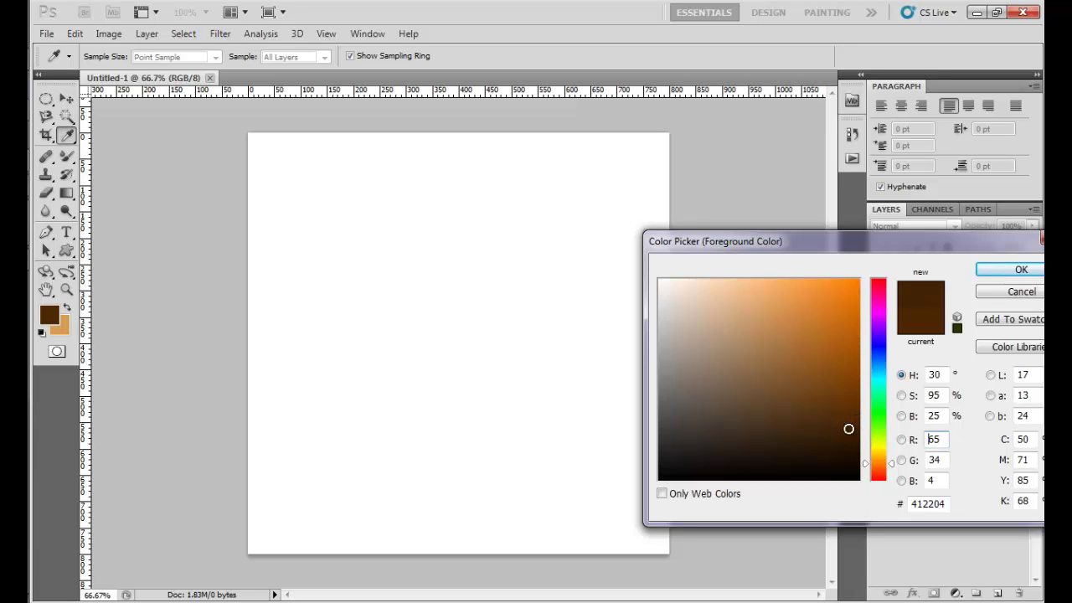
left_click(1020, 269)
key("m")
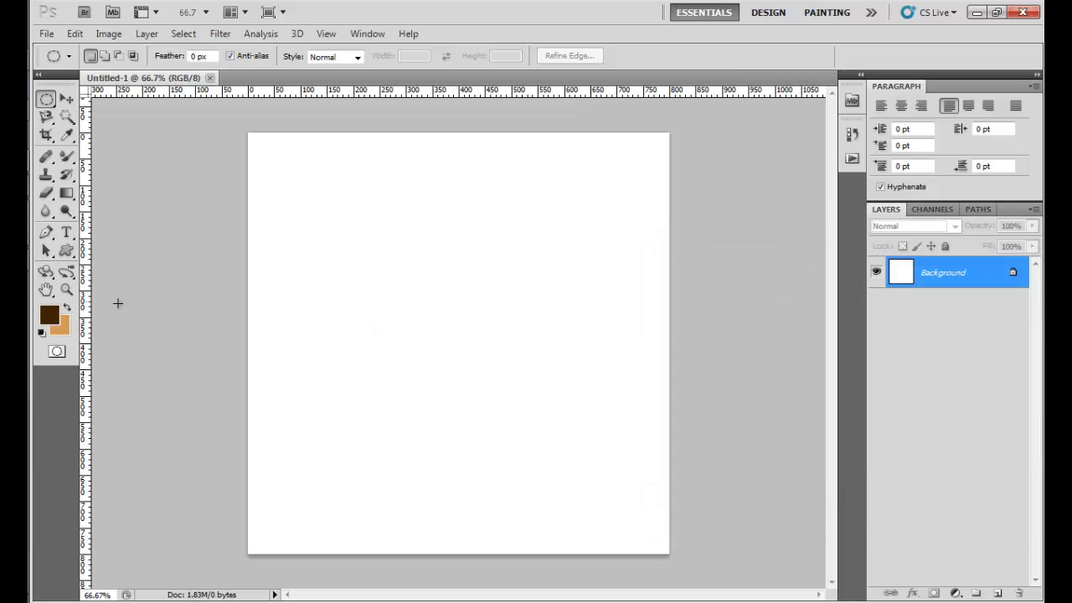
- Set the background colour to a lighter tan (d8ab77)
left_click(62, 328)
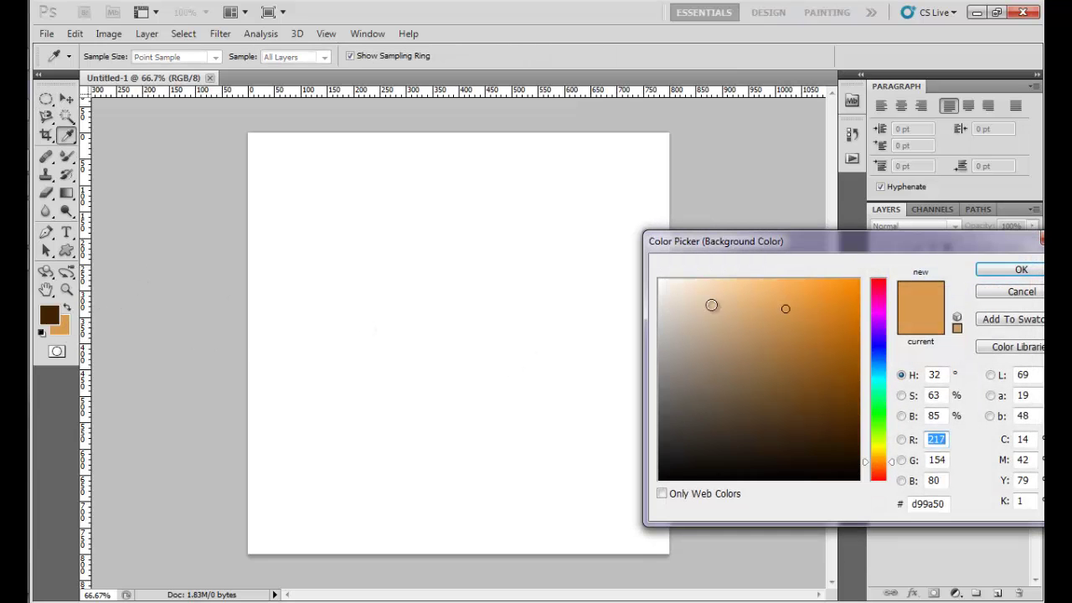
left_click_drag(782, 310, 749, 310)
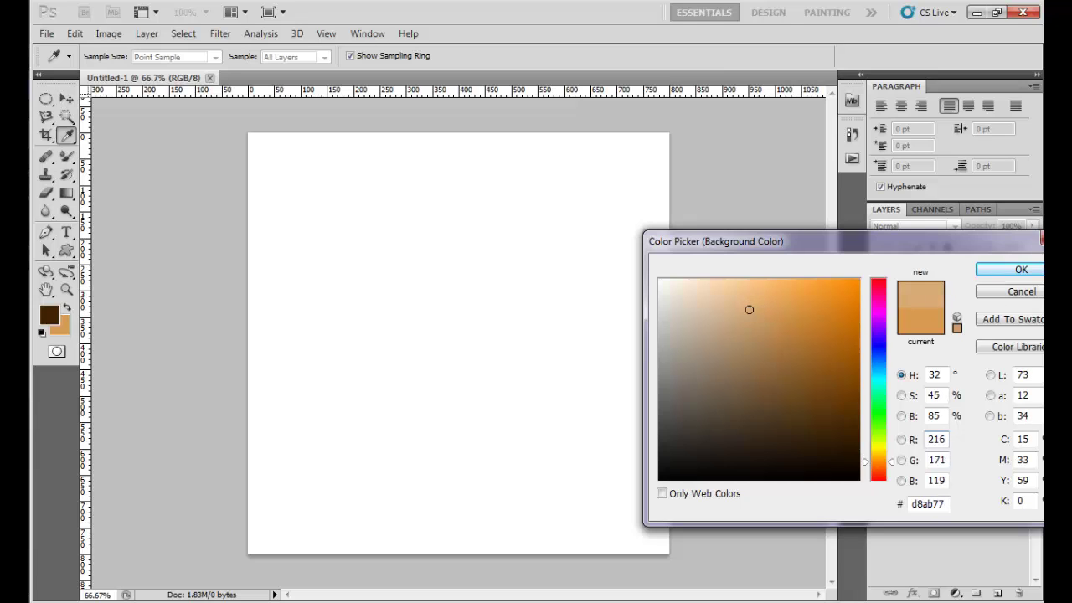
left_click(1016, 278)
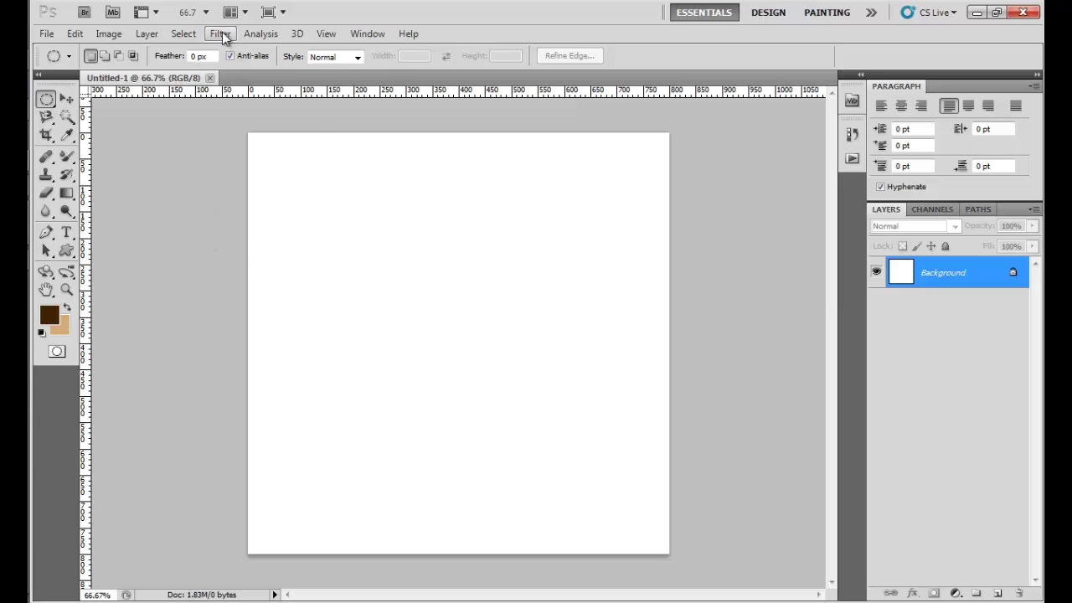
- Render the Fibers filter over the canvas with Variance 22 and Strength 14
left_click(221, 34)
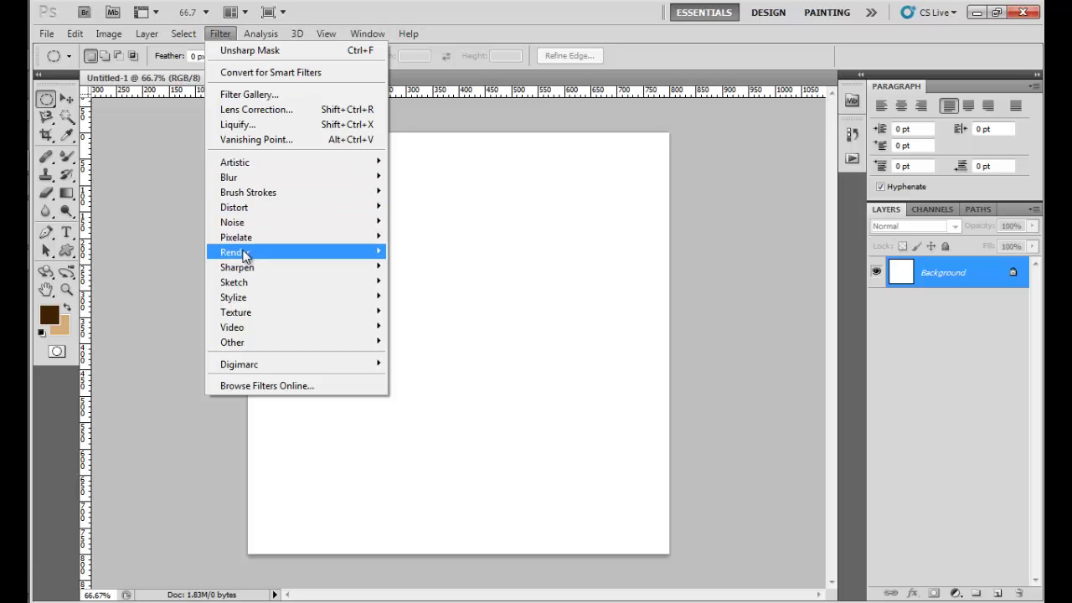
mouse_move(243, 252)
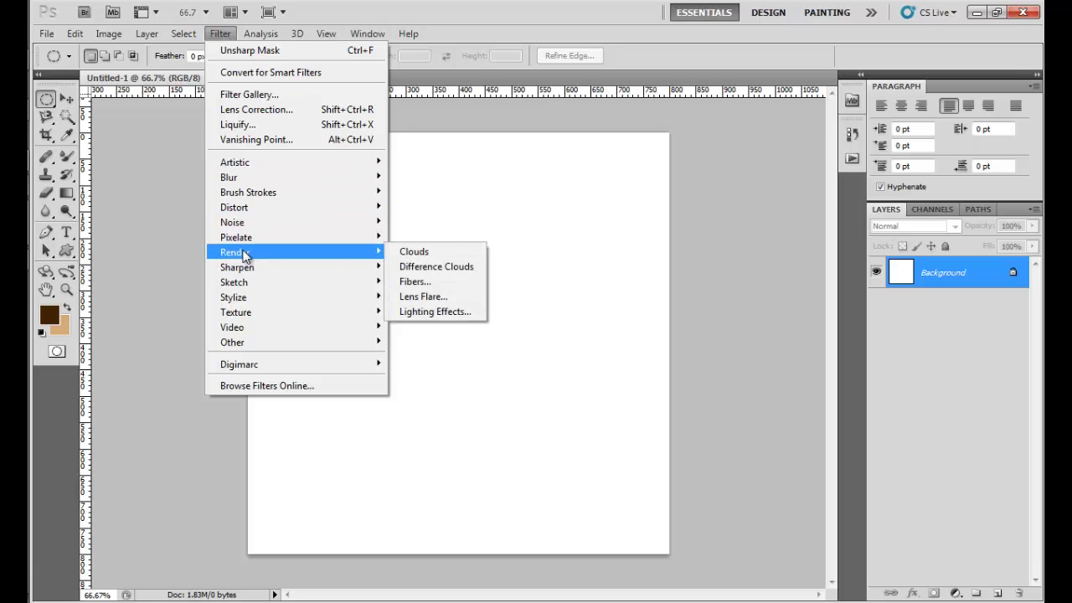
left_click(446, 286)
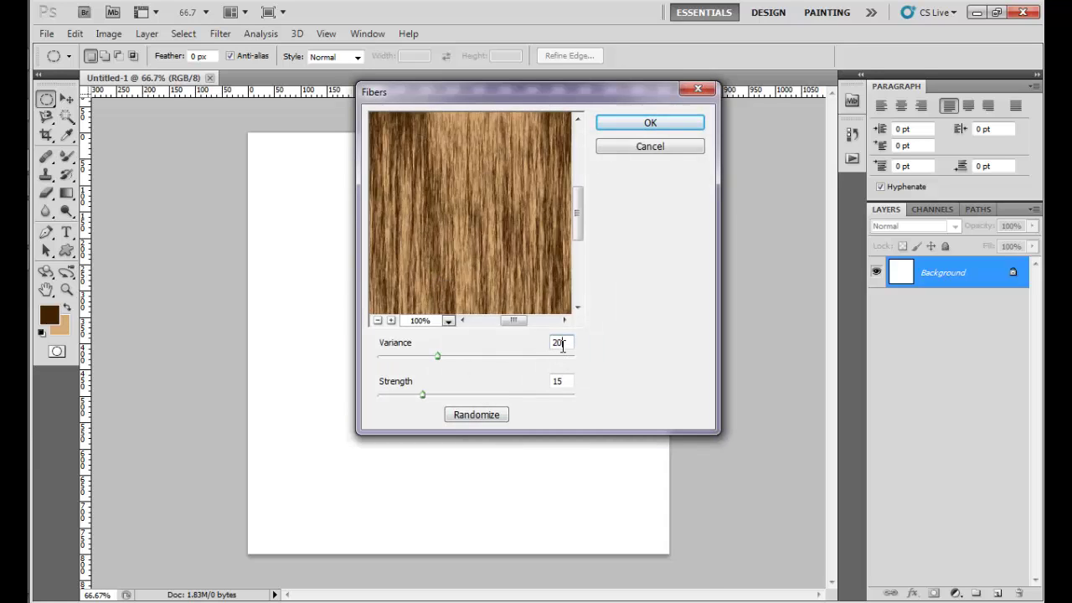
key("BackSpace")
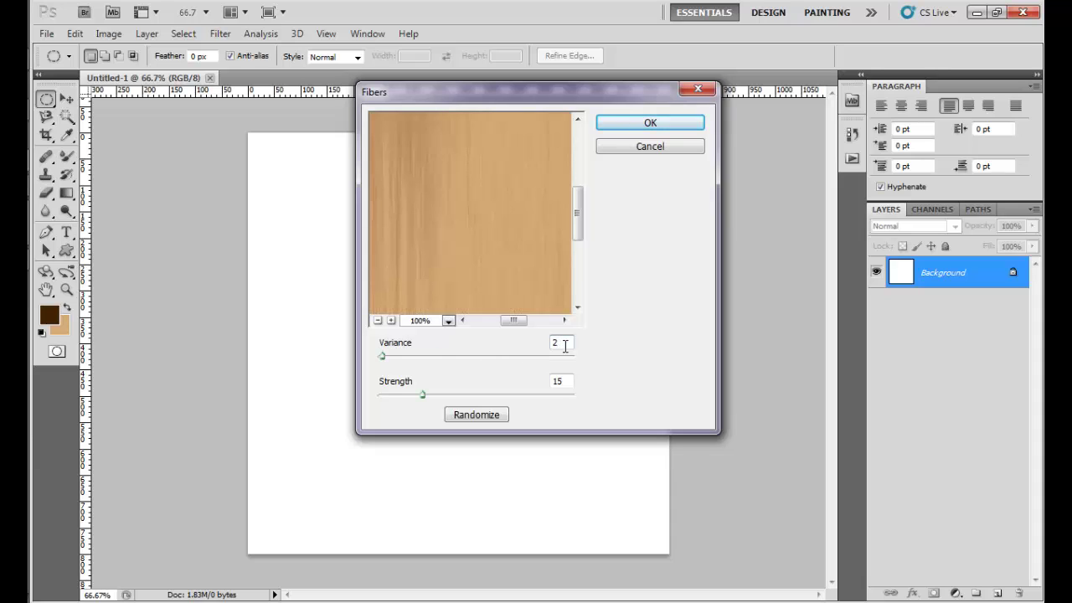
type("2")
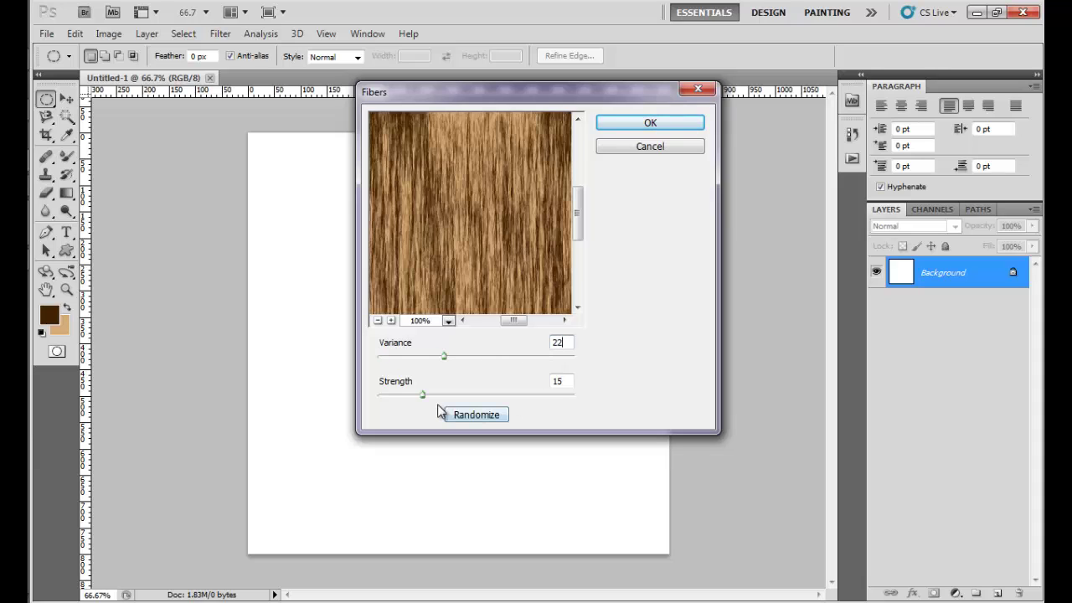
left_click(568, 382)
key("BackSpace")
type("4")
key("Return")
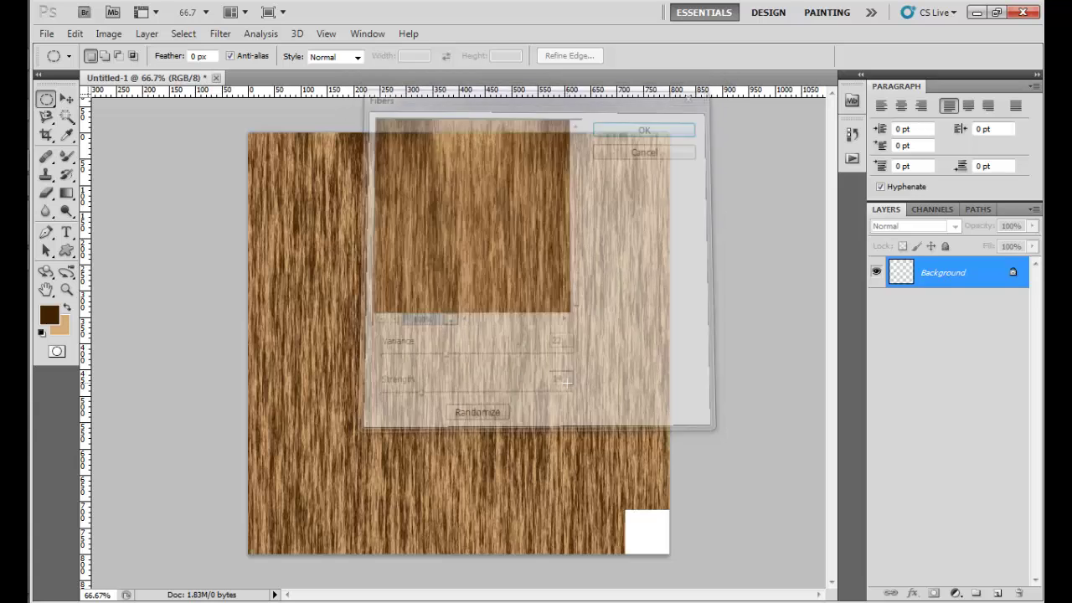
key("shift+m")
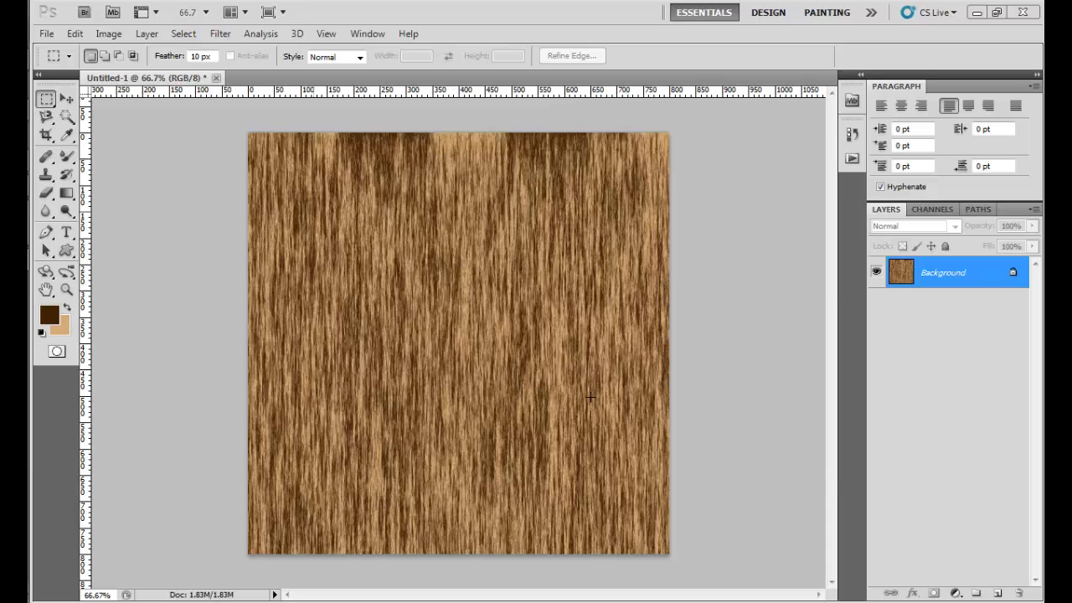
- Rotate the canvas 90° clockwise so the fibers run horizontally
left_click(117, 35)
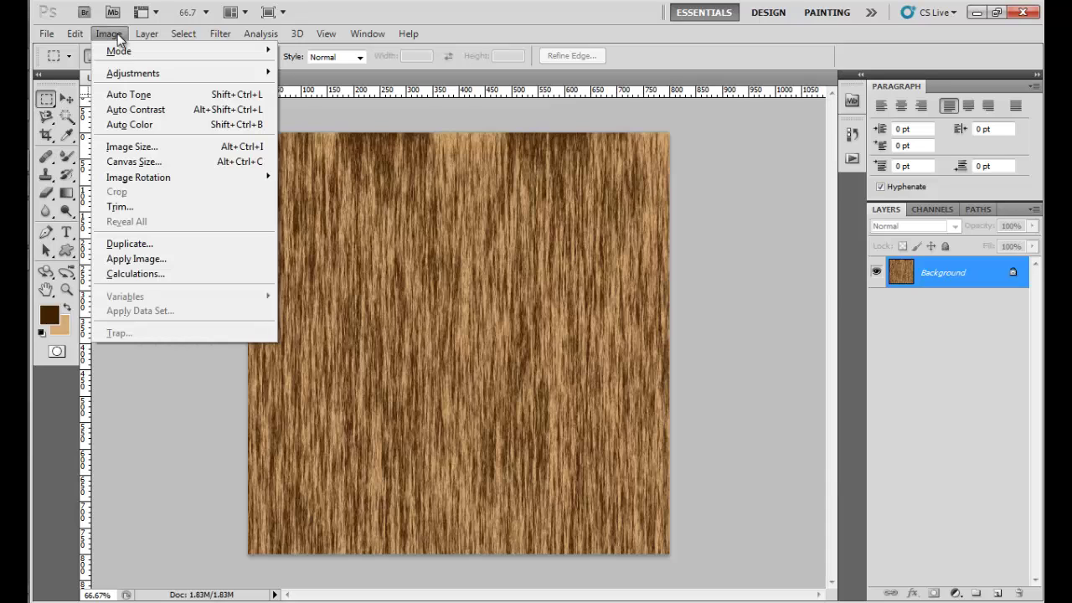
mouse_move(144, 181)
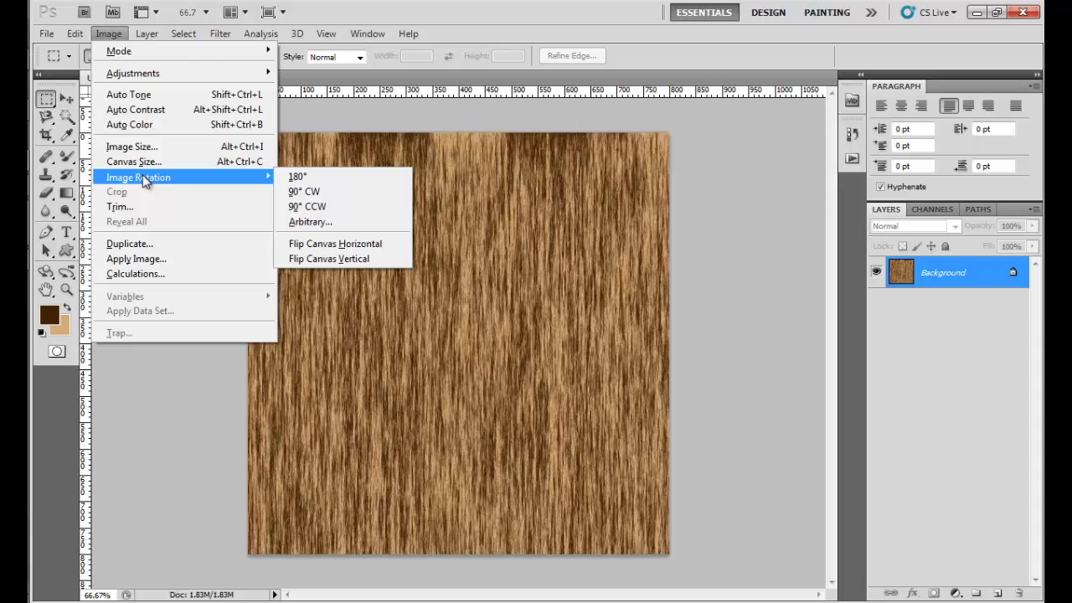
left_click(299, 193)
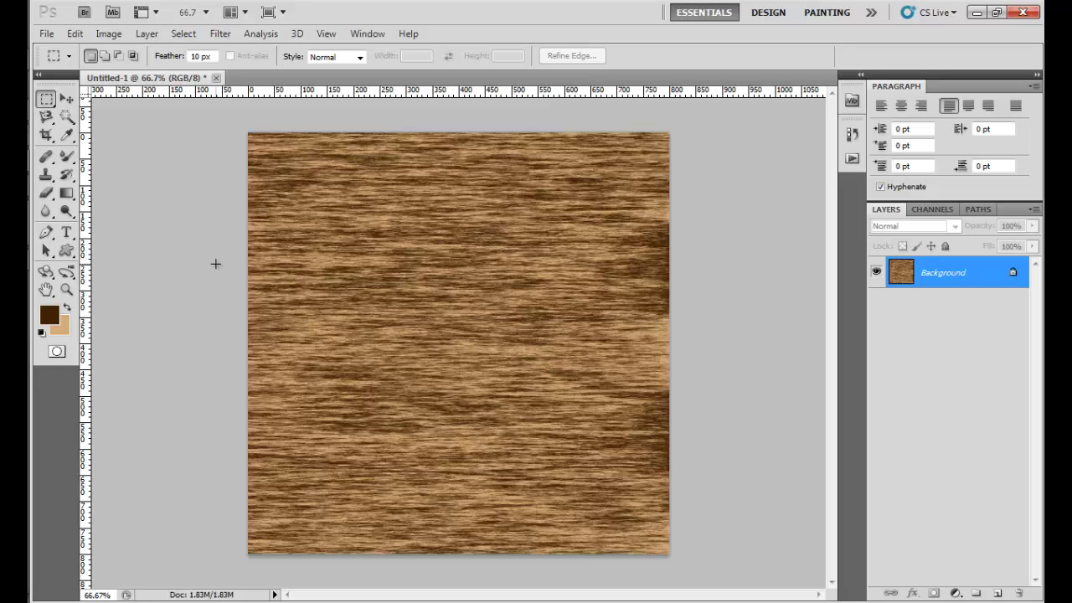
- Draw four elliptical selections across the grain: upper left, right, centre and bottom left
right_click(48, 100)
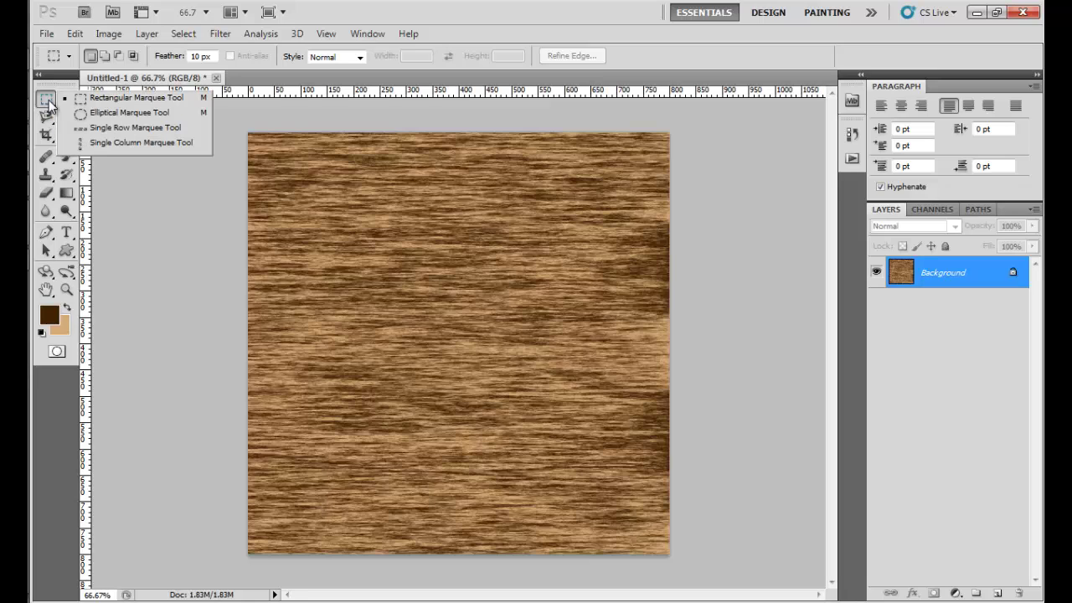
left_click(112, 114)
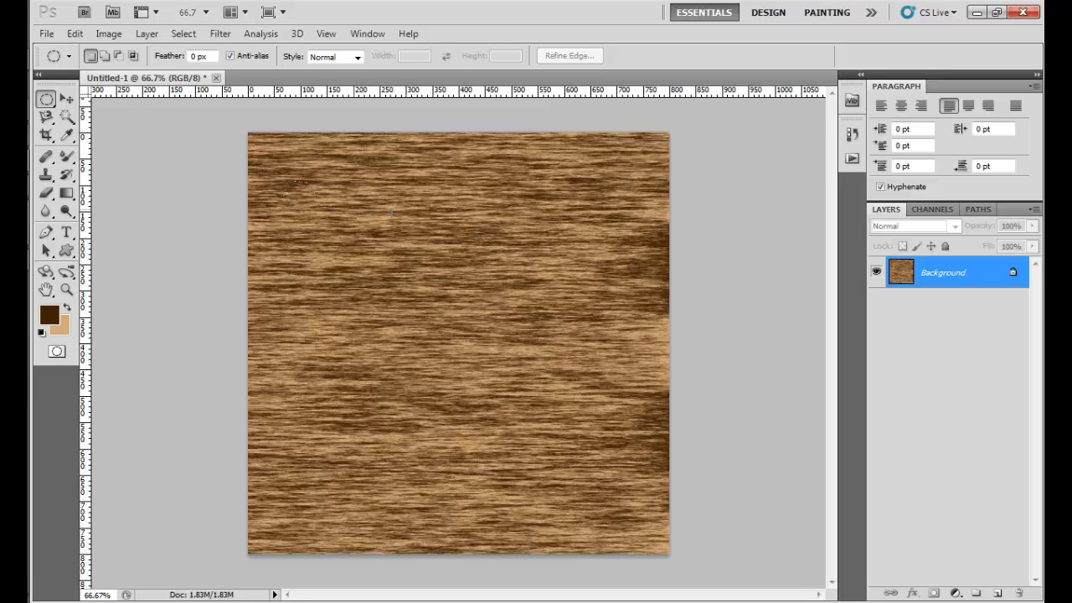
left_click_drag(422, 231, 423, 181)
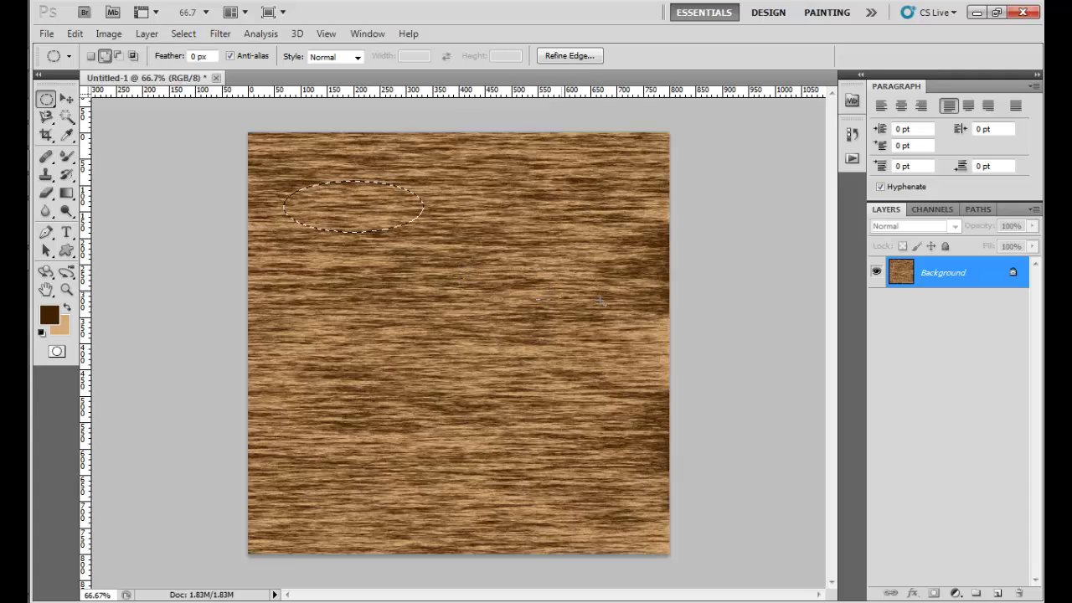
left_click_drag(621, 317, 458, 269)
left_click_drag(530, 415, 343, 359)
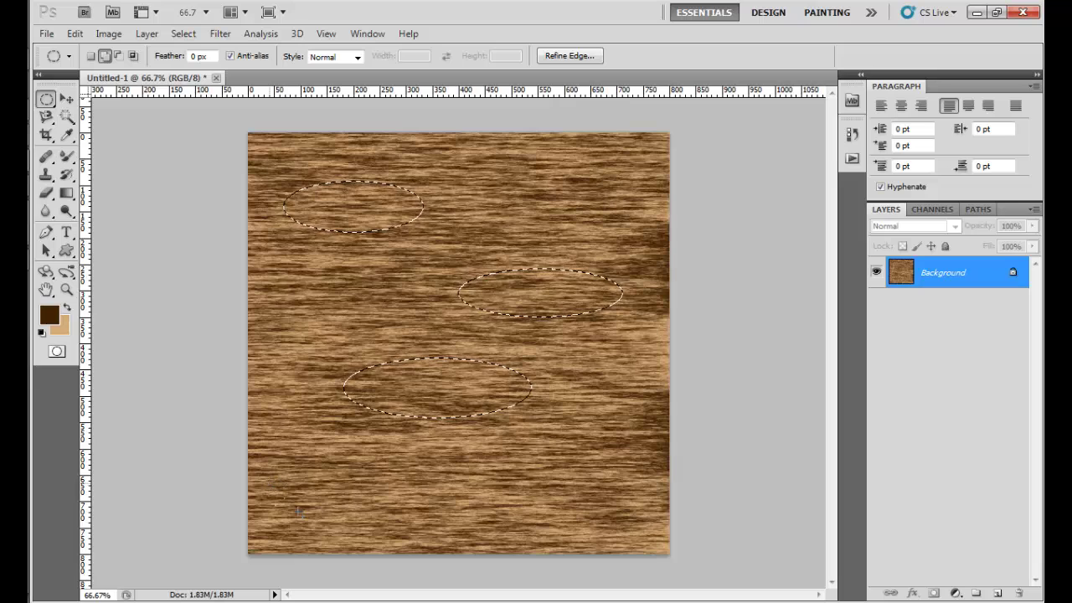
left_click_drag(437, 525, 268, 483)
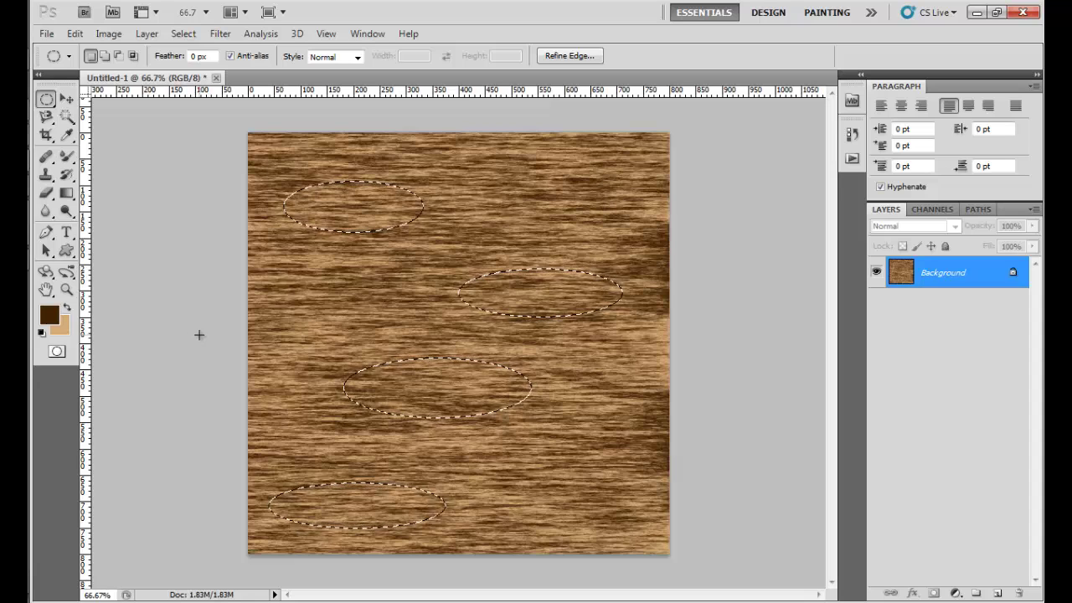
- Feather the oval selections by 30 pixels
left_click(183, 34)
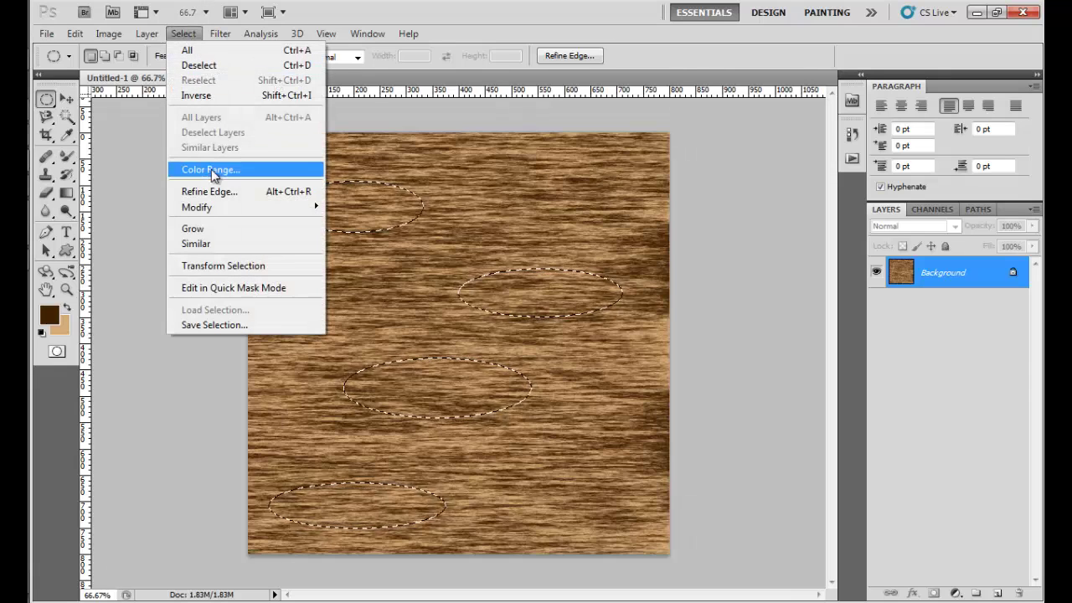
mouse_move(204, 210)
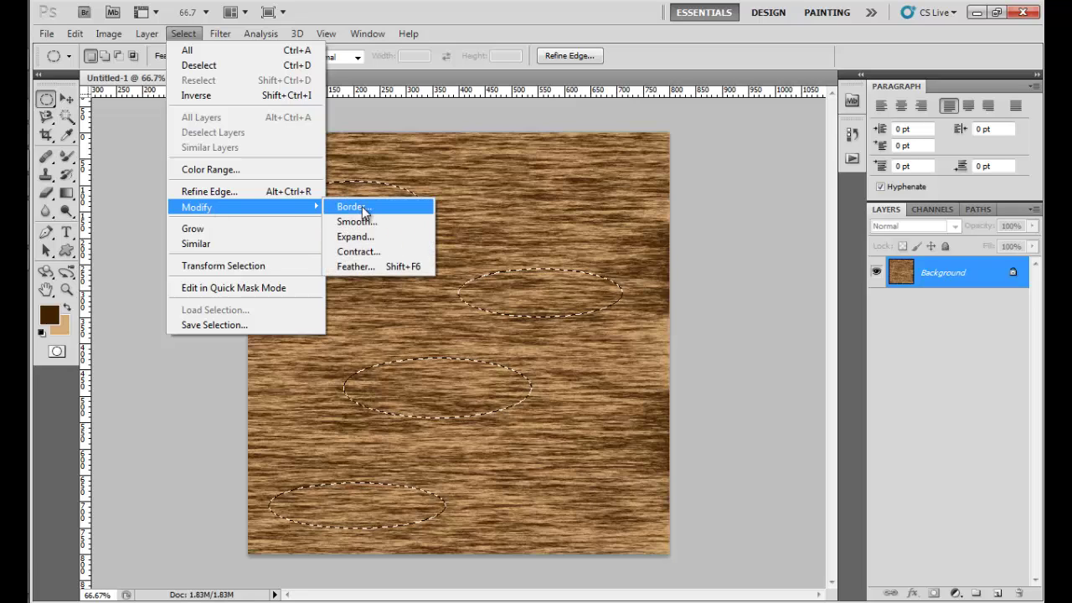
left_click(362, 267)
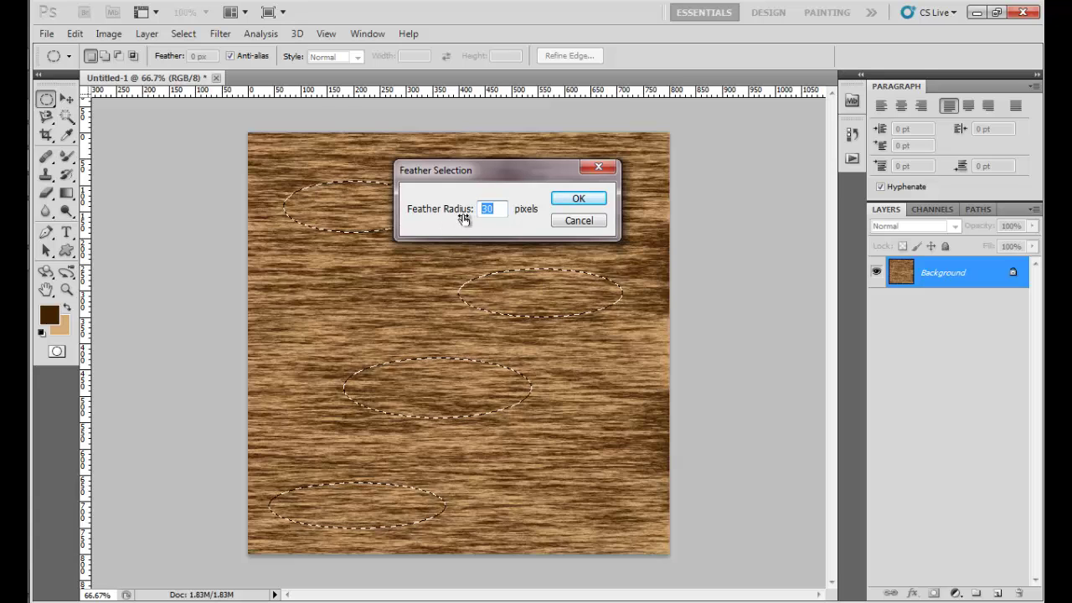
left_click(581, 200)
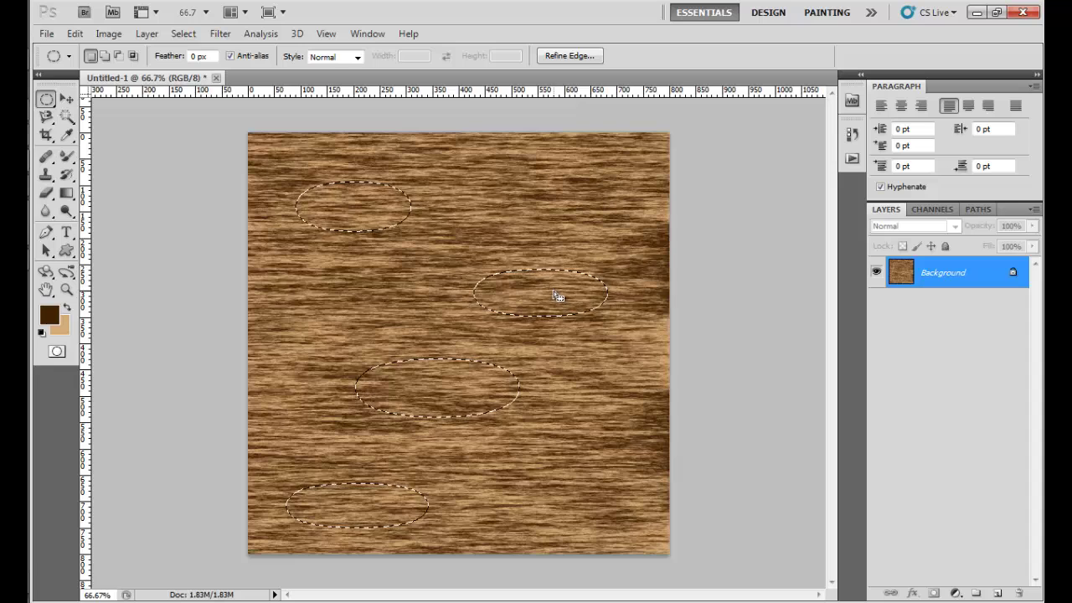
- Apply the Twirl filter with a 205° angle to the oval selections
left_click(220, 34)
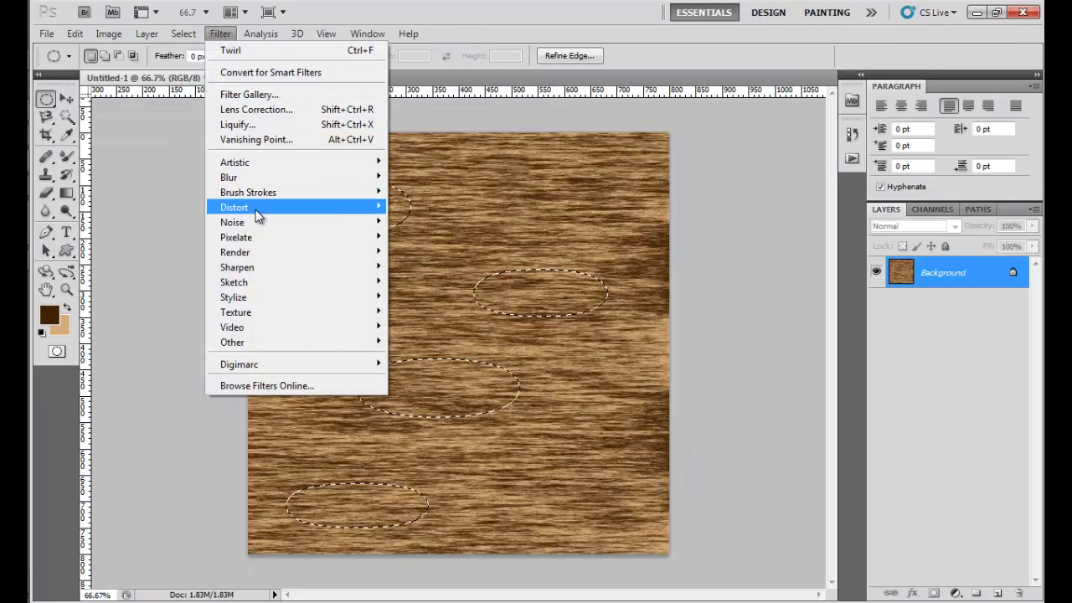
mouse_move(257, 209)
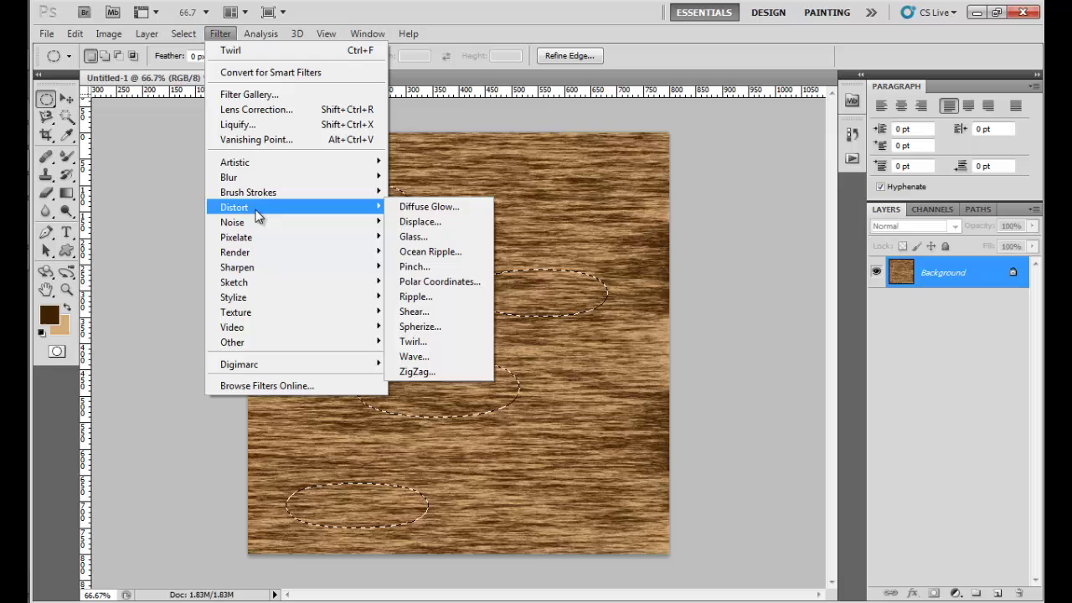
left_click(404, 341)
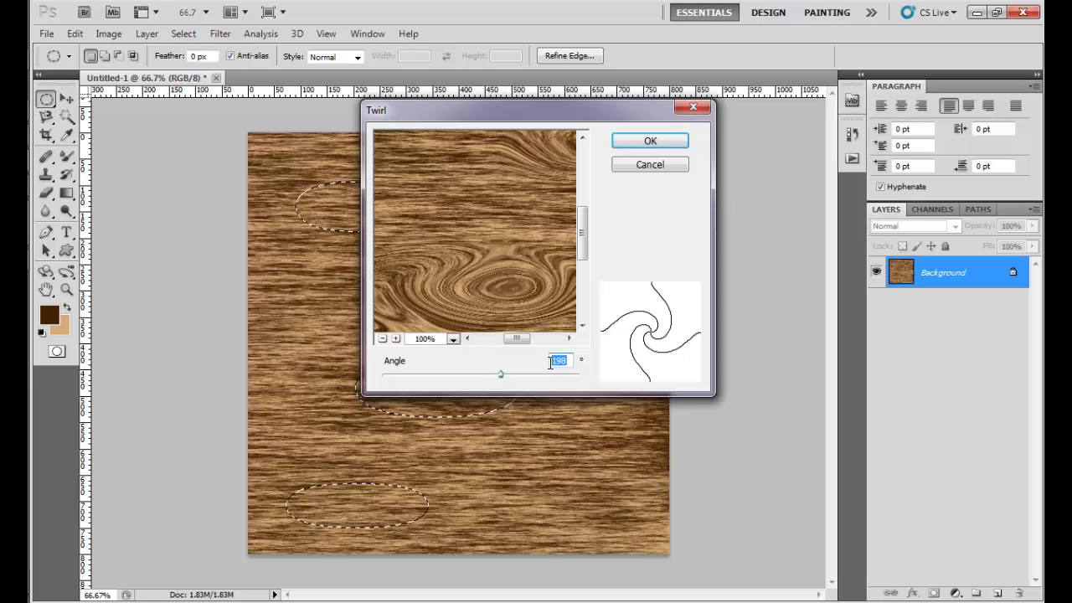
type("20")
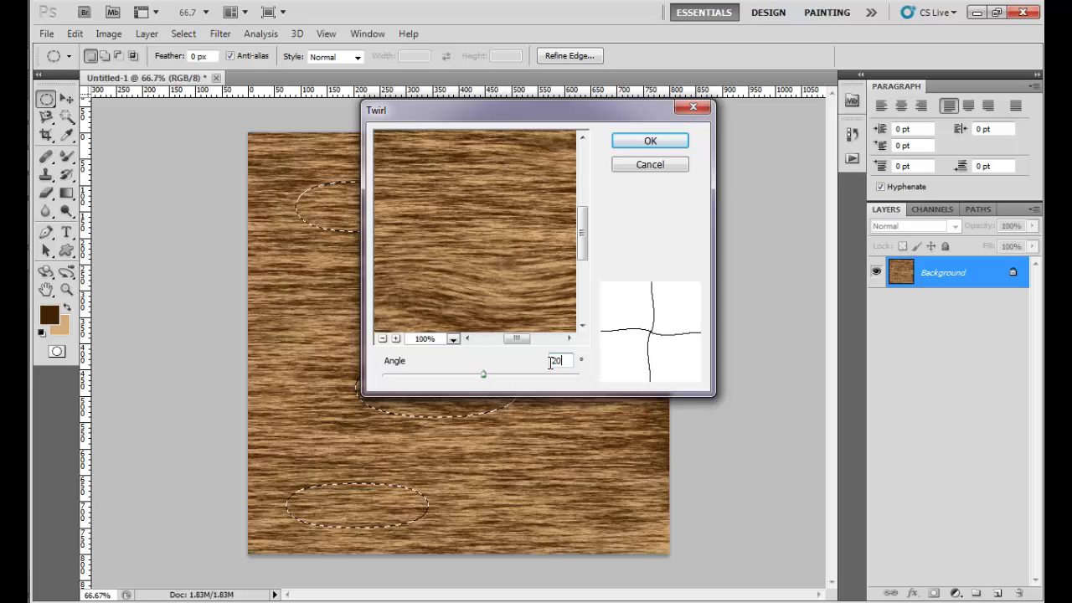
type("5")
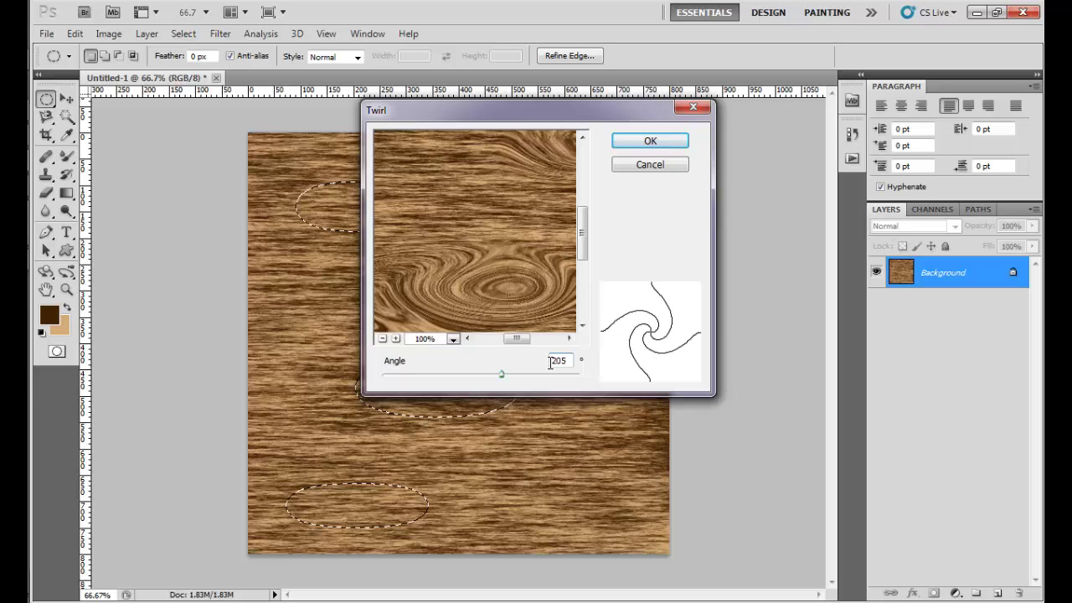
left_click(662, 142)
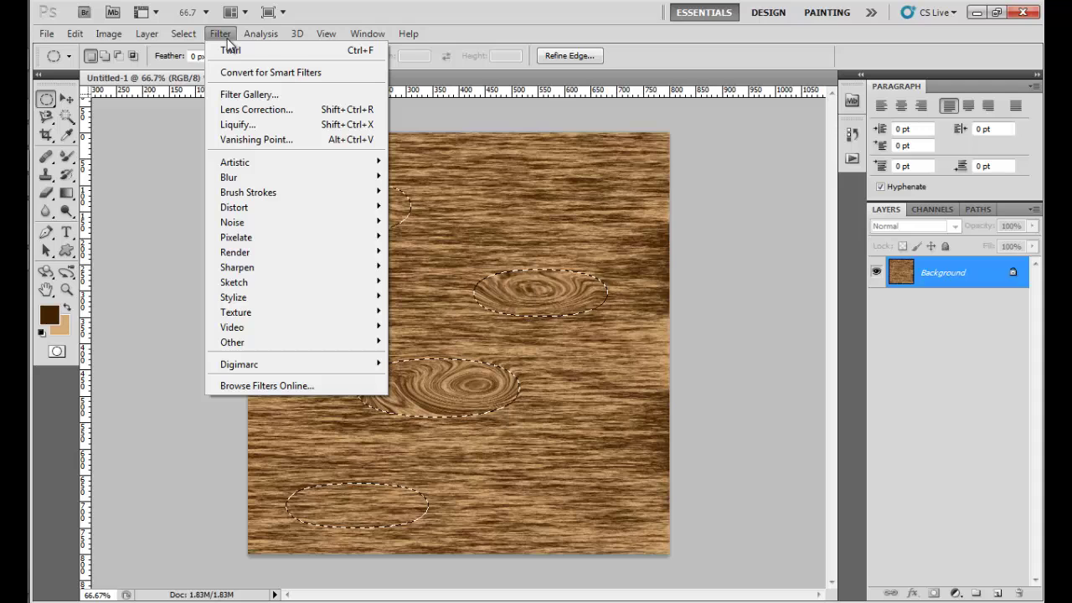
- Apply Unsharp Mask with a 2.2-pixel radius to the knots, then deselect the ovals
mouse_move(249, 266)
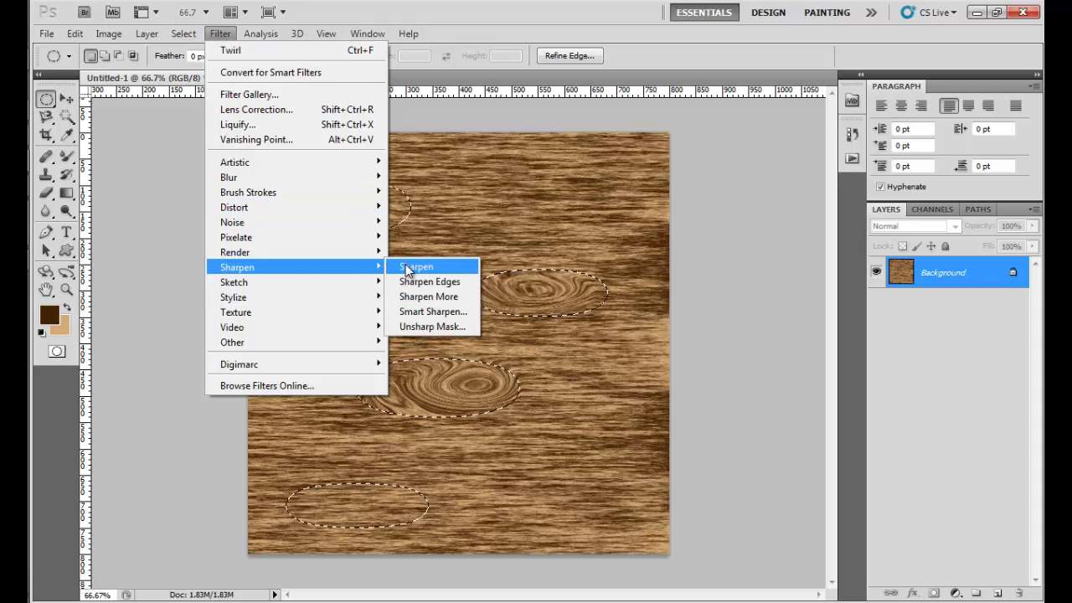
left_click(405, 327)
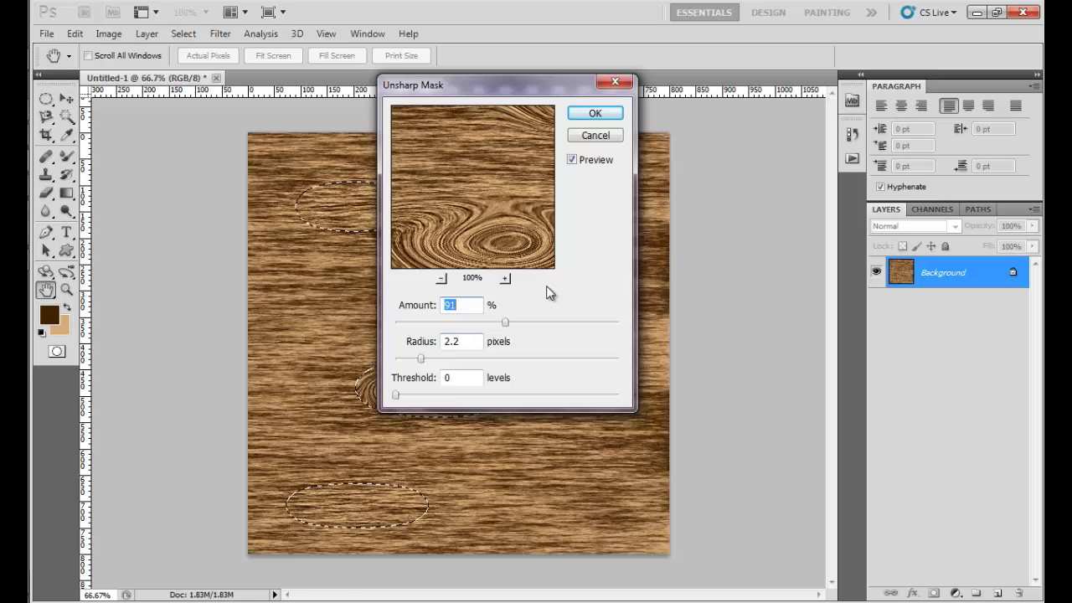
left_click(592, 115)
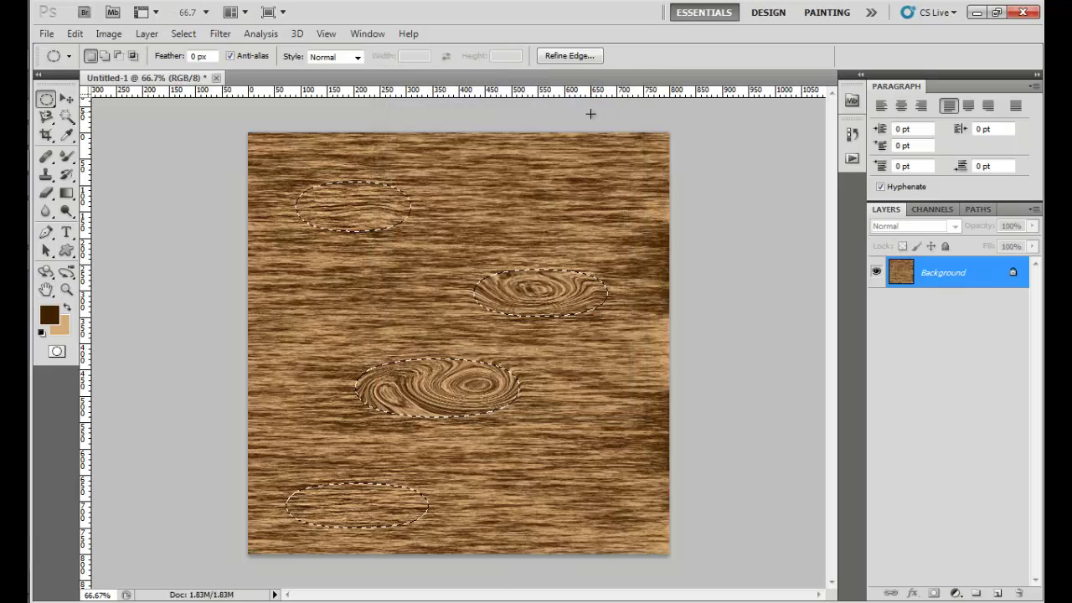
key("ctrl+d")
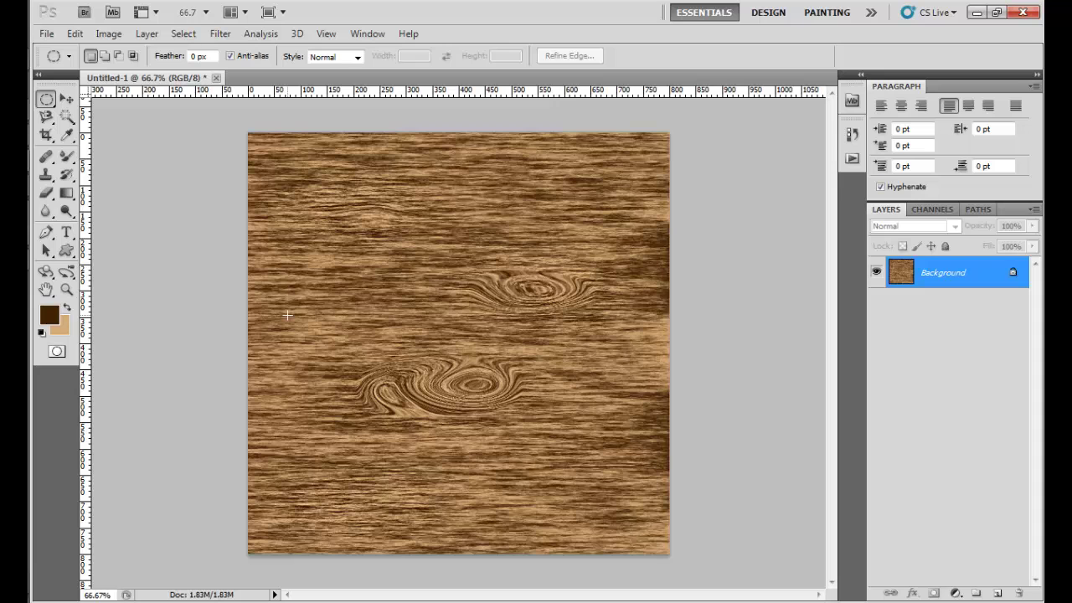